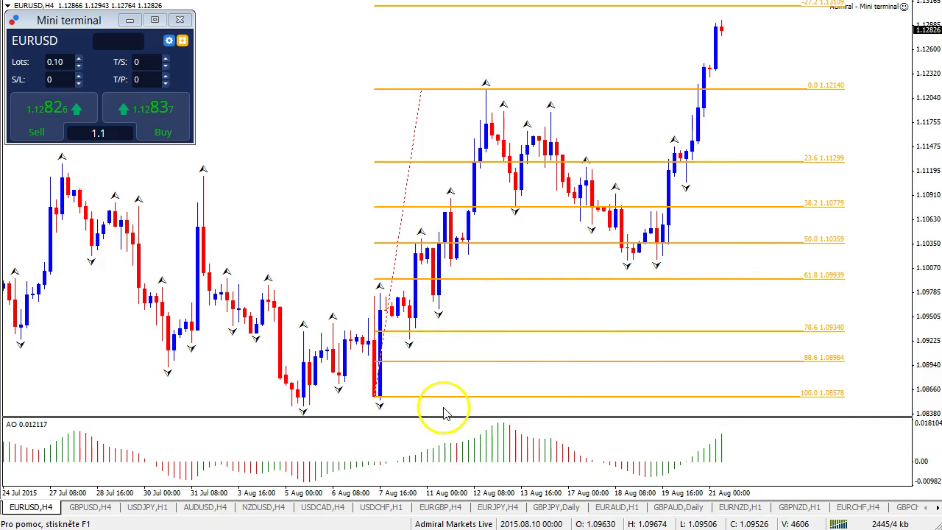
Anchor the Fibonacci's start on the 7 August low of EURUSD H4 and measure the distance around the 18–19 August lows.
{"action": "left_click_drag", "start_coordinate": [377, 401], "coordinate": [381, 406]}
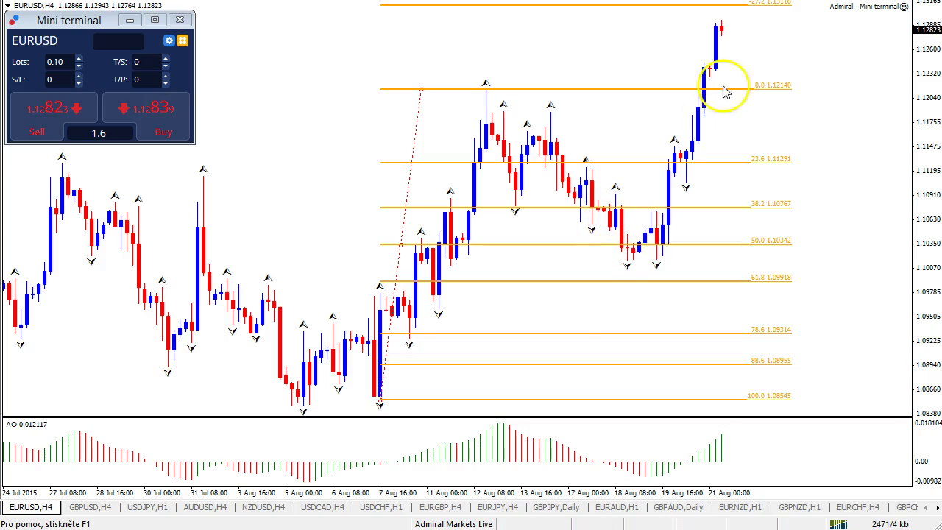
{"action": "middle_click", "coordinate": [788, 143]}
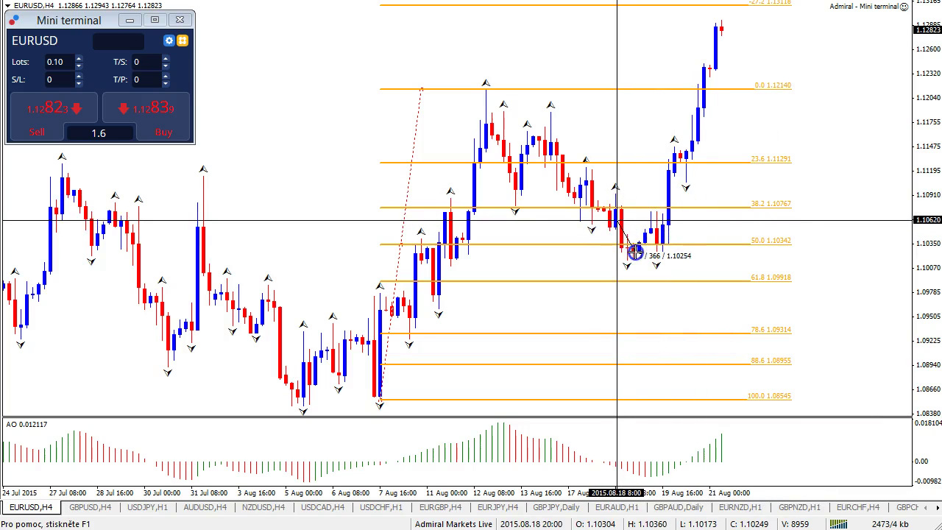
{"action": "left_click_drag", "start_coordinate": [634, 251], "coordinate": [673, 236]}
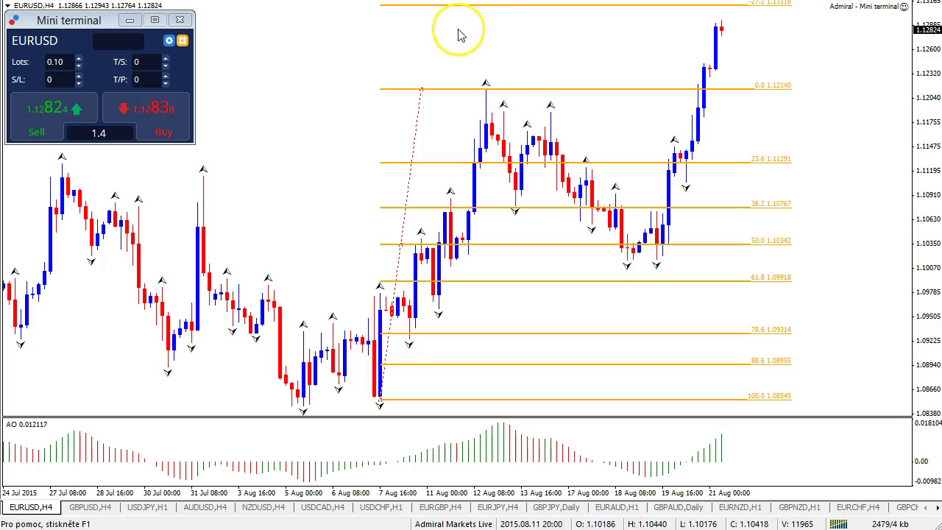
Show EURUSD on the H1 timeframe and draw a Fibonacci from the 12 August high down to about 1.10787.
{"action": "left_click", "coordinate": [438, 1]}
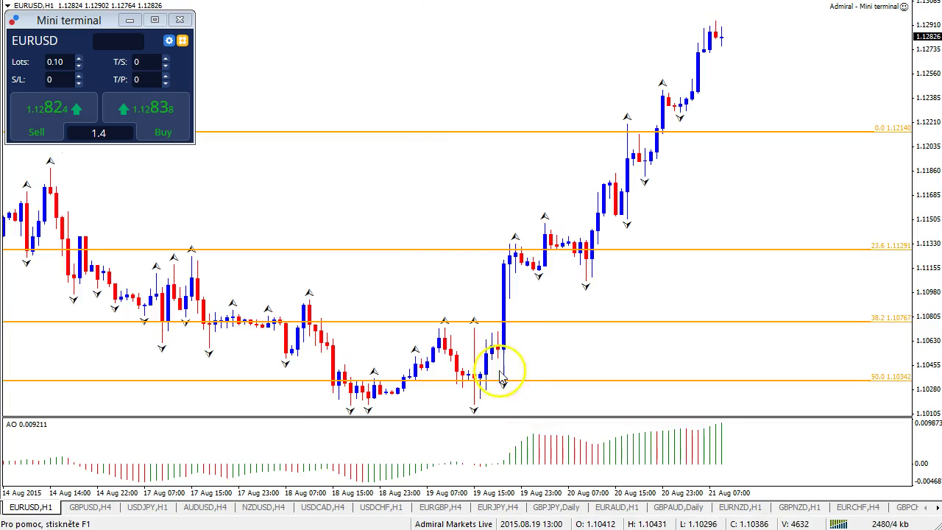
{"action": "left_click_drag", "start_coordinate": [510, 495], "coordinate": [498, 494]}
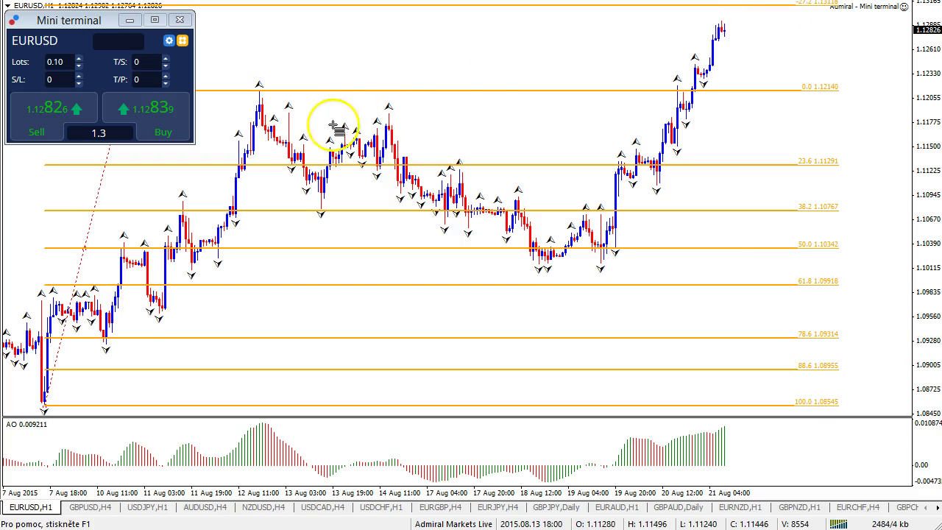
{"action": "left_click_drag", "start_coordinate": [259, 87], "coordinate": [294, 211]}
Set the level colour of the new EURUSD Fibonacci to Magenta.
{"action": "right_click", "coordinate": [296, 211]}
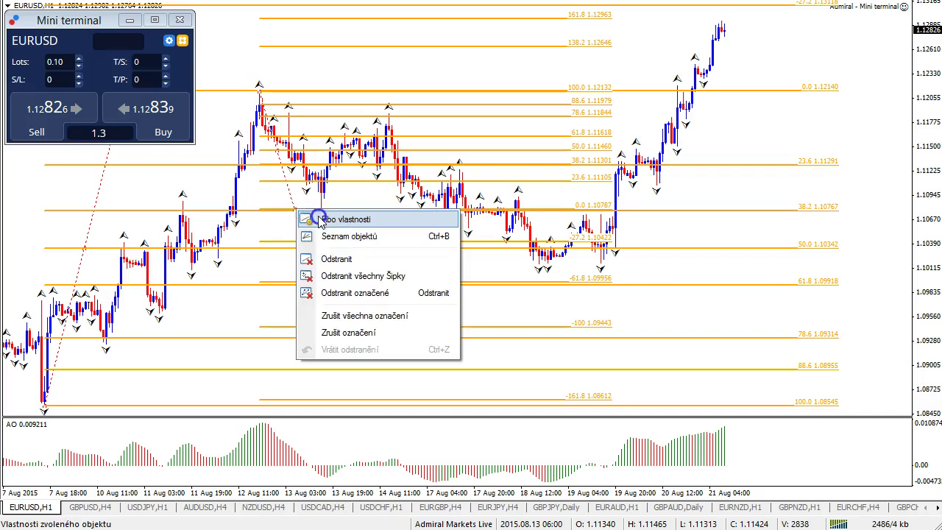
{"action": "left_click", "coordinate": [303, 214]}
{"action": "left_click", "coordinate": [485, 274]}
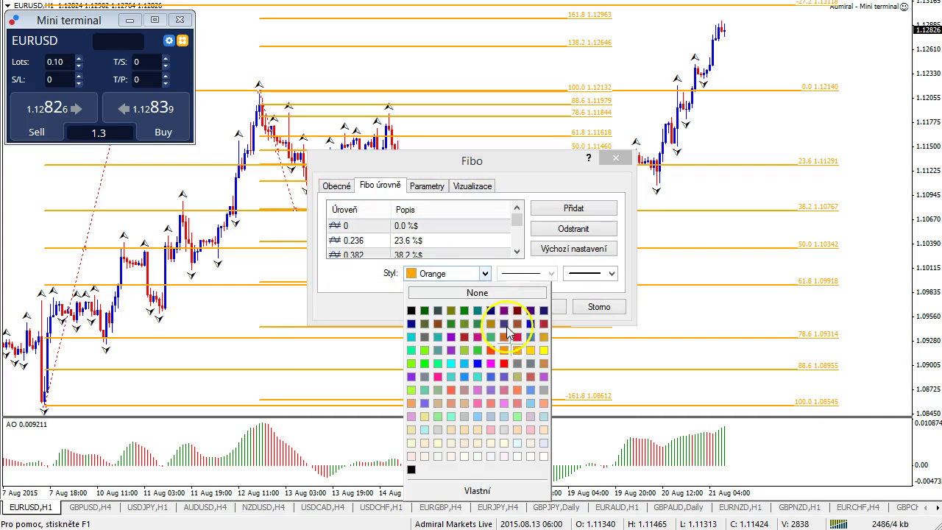
{"action": "left_click", "coordinate": [491, 363]}
{"action": "left_click", "coordinate": [538, 309]}
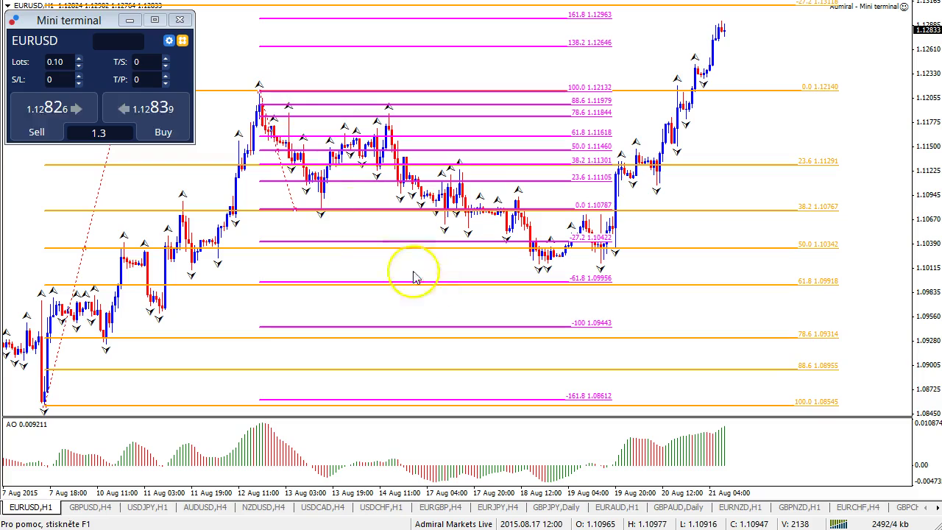
{"action": "left_click_drag", "start_coordinate": [294, 192], "coordinate": [295, 210]}
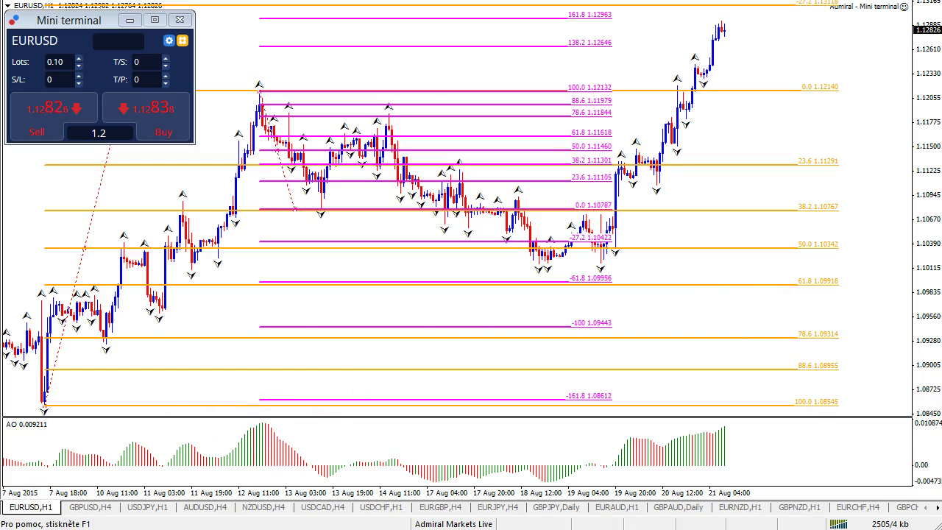
Switch to the GBPUSD H4 chart and draw a Fibonacci from the 18 August low up to about 1.57150.
{"action": "key", "text": "ctrl+Tab"}
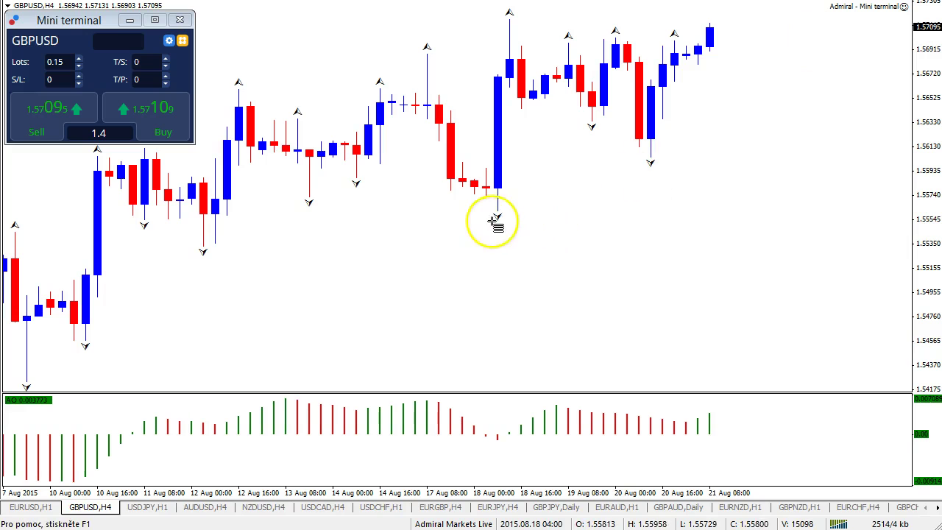
{"action": "left_click_drag", "start_coordinate": [500, 208], "coordinate": [533, 20]}
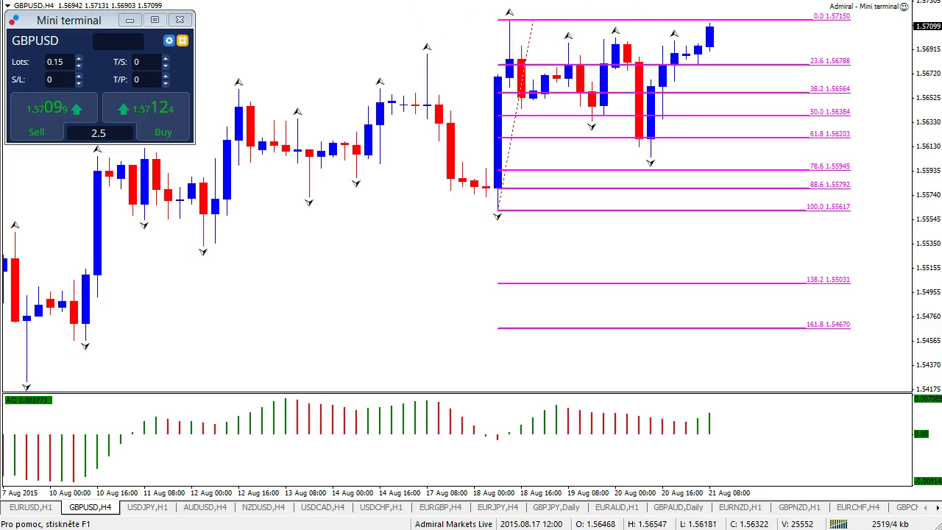
Show GBPUSD on the H1 timeframe and draw a second Fibonacci from the 18 August high down to about 1.56440.
{"action": "left_click", "coordinate": [442, 2]}
{"action": "left_click_drag", "start_coordinate": [490, 492], "coordinate": [477, 493]}
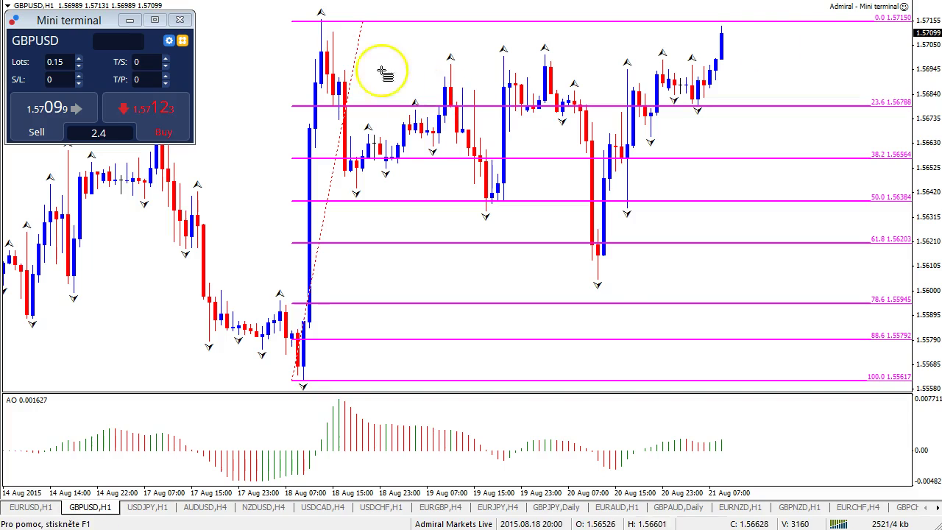
{"action": "mouse_move", "coordinate": [320, 20]}
{"action": "left_mouse_down"}
{"action": "mouse_move", "coordinate": [354, 221]}
{"action": "mouse_move", "coordinate": [366, 188]}
{"action": "left_mouse_up"}
Set the second GBPUSD Fibonacci's level colour to DarkOrange and move the magenta Fibonacci's end anchor onto the 18 August high.
{"action": "right_click", "coordinate": [367, 188]}
{"action": "left_click", "coordinate": [388, 195]}
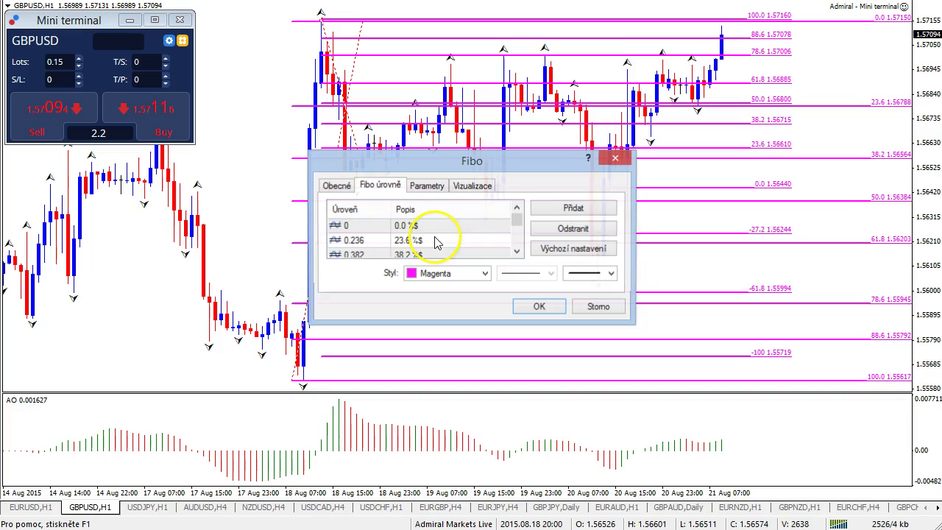
{"action": "left_click", "coordinate": [442, 274]}
{"action": "left_click", "coordinate": [509, 358]}
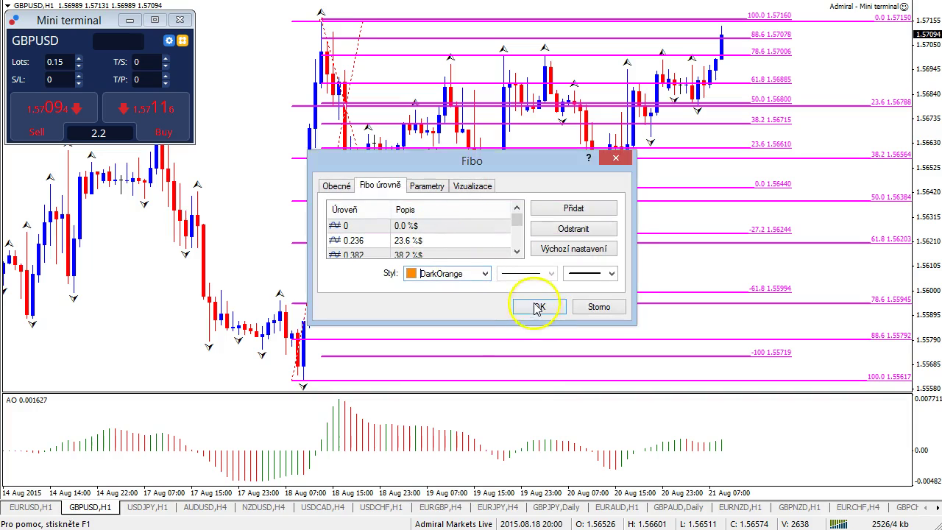
{"action": "left_click", "coordinate": [541, 306]}
{"action": "mouse_move", "coordinate": [335, 31]}
{"action": "left_mouse_down"}
{"action": "mouse_move", "coordinate": [364, 25]}
{"action": "mouse_move", "coordinate": [324, 22]}
{"action": "left_mouse_up"}
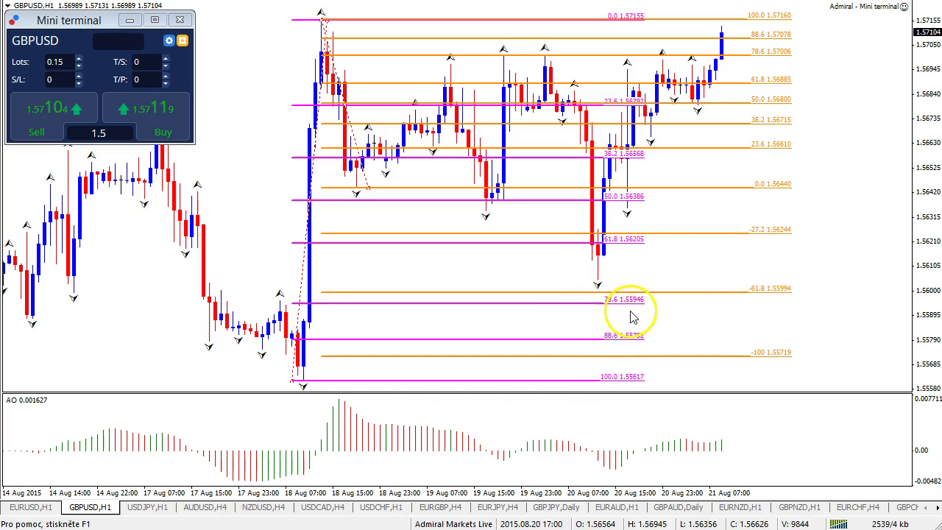
Measure from the 20 August GBPUSD low to the -61.8 level and the rise from that low to the current price.
{"action": "key", "text": "ctrl+f"}
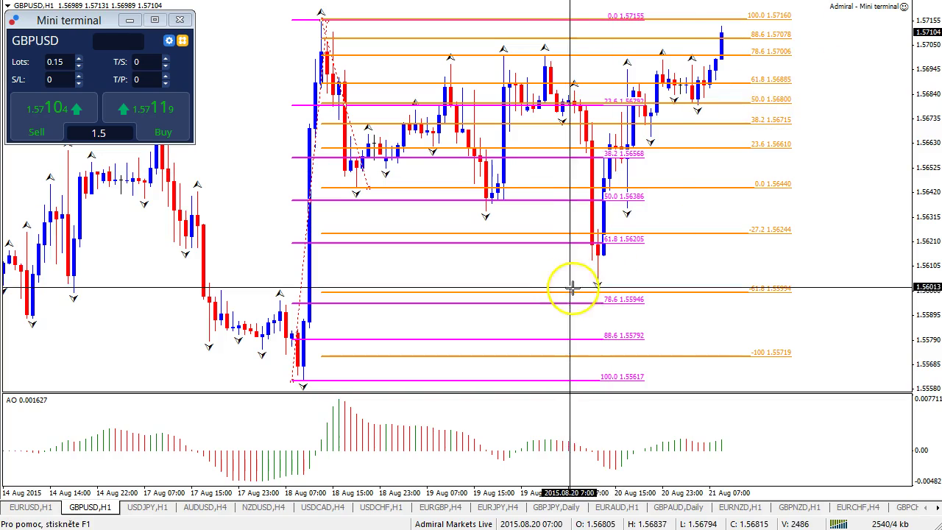
{"action": "left_click_drag", "start_coordinate": [596, 280], "coordinate": [598, 292]}
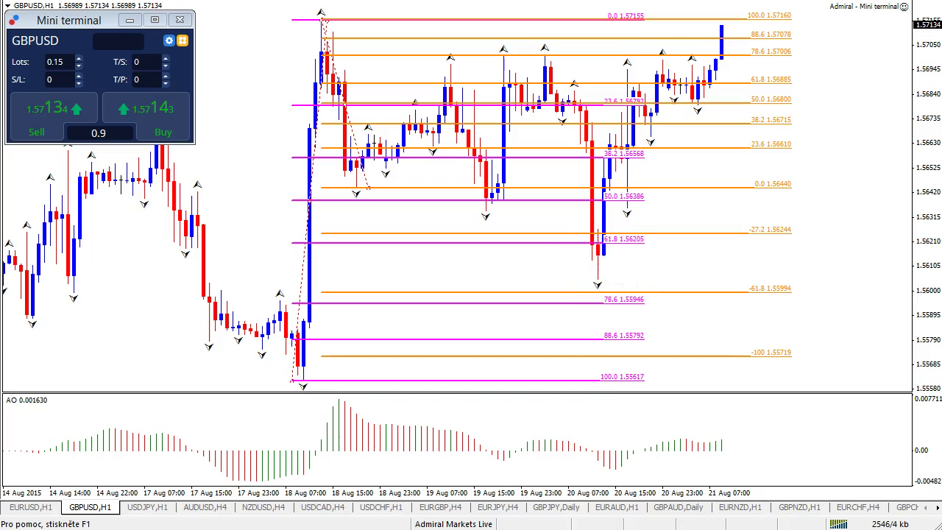
{"action": "middle_click", "coordinate": [814, 191]}
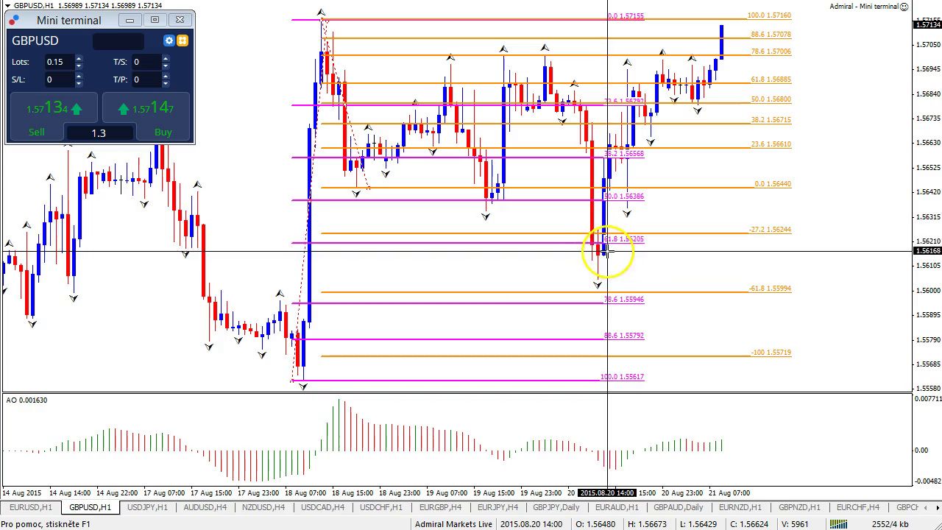
{"action": "left_click", "coordinate": [606, 193]}
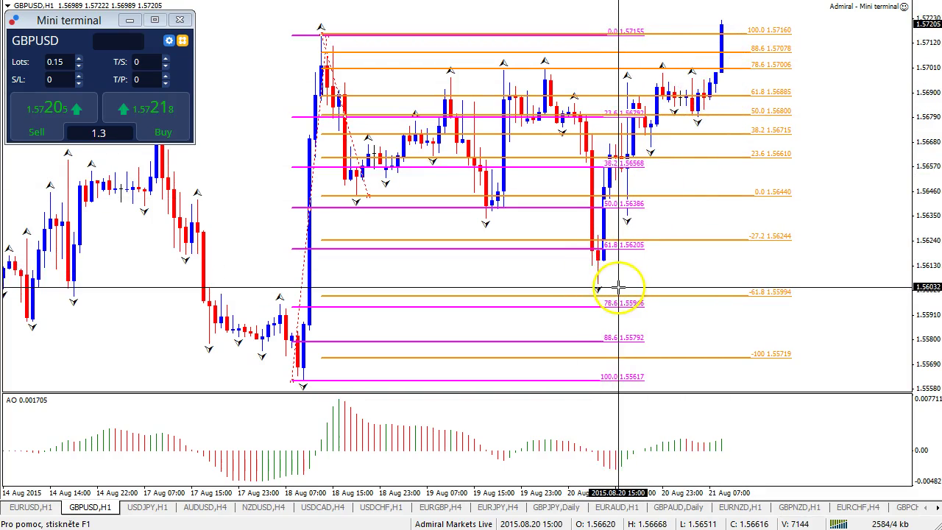
{"action": "left_click_drag", "start_coordinate": [616, 272], "coordinate": [715, 27]}
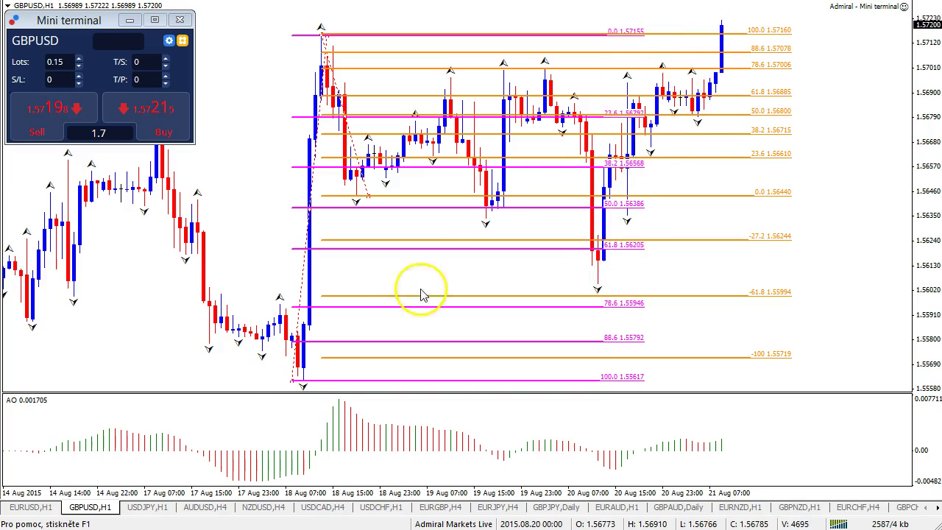
Return to the EURUSD H1 chart and measure the rally from the 19 August base up to the latest candles.
{"action": "left_click", "coordinate": [30, 507]}
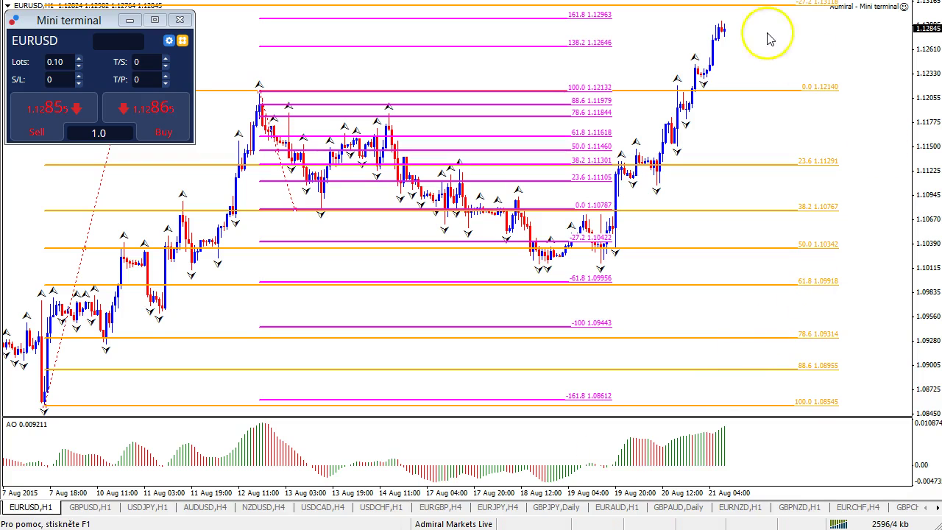
{"action": "left_click_drag", "start_coordinate": [925, 64], "coordinate": [925, 94]}
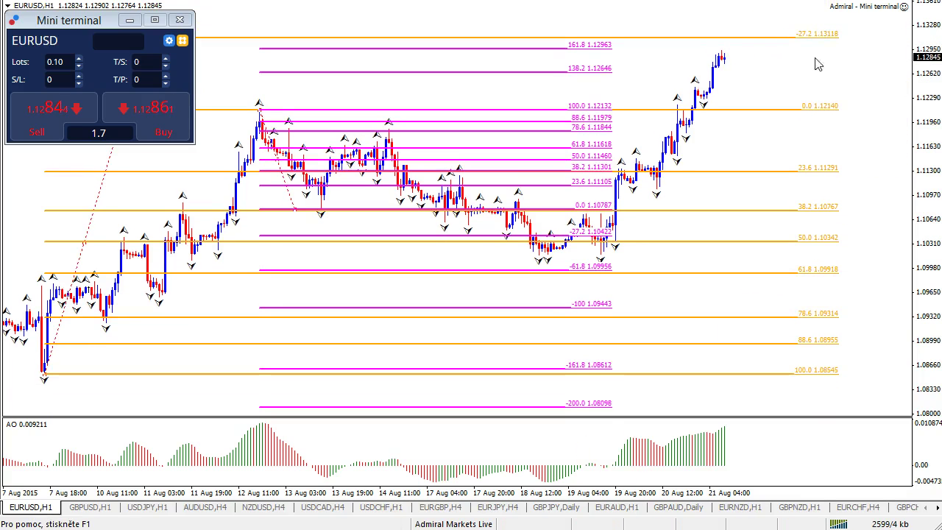
{"action": "key", "text": "ctrl+f"}
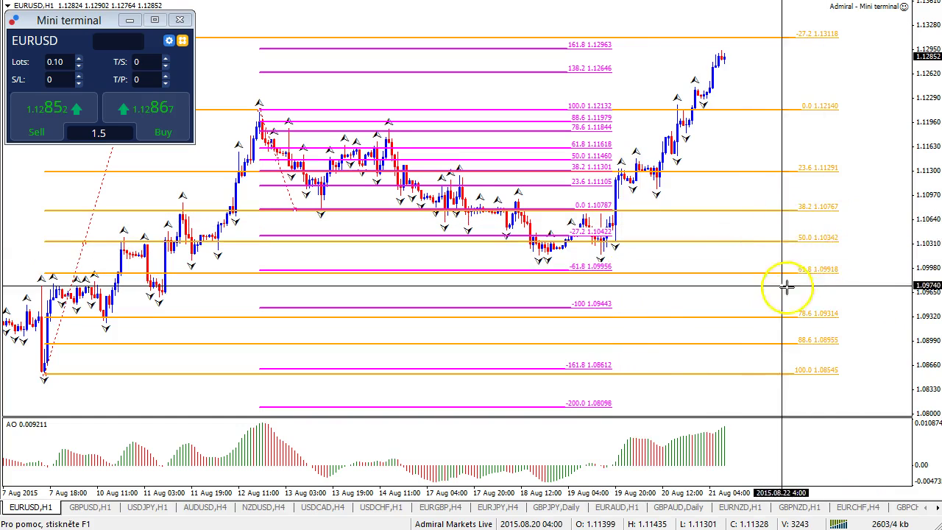
{"action": "left_click_drag", "start_coordinate": [615, 240], "coordinate": [736, 40]}
{"action": "left_click_drag", "start_coordinate": [917, 70], "coordinate": [926, 106]}
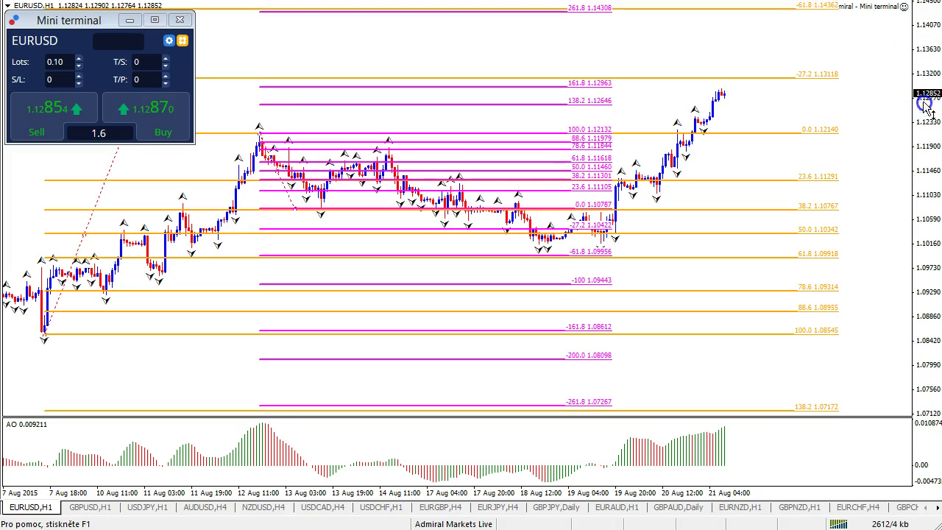
{"action": "middle_click", "coordinate": [616, 248]}
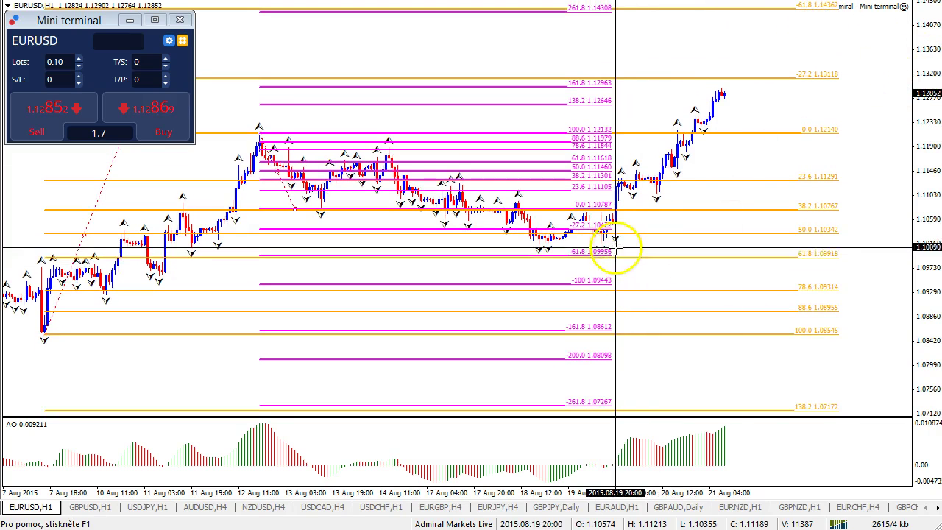
{"action": "left_click_drag", "start_coordinate": [615, 240], "coordinate": [723, 81]}
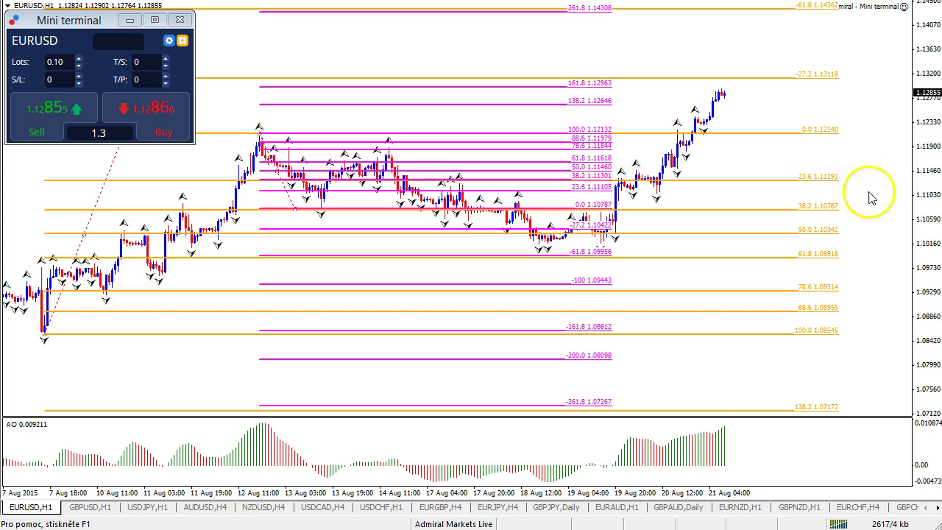
Draw a Fibonacci on EURUSD H1 from the 14 August high down towards the 19 August low.
{"action": "left_click_drag", "start_coordinate": [913, 198], "coordinate": [913, 76]}
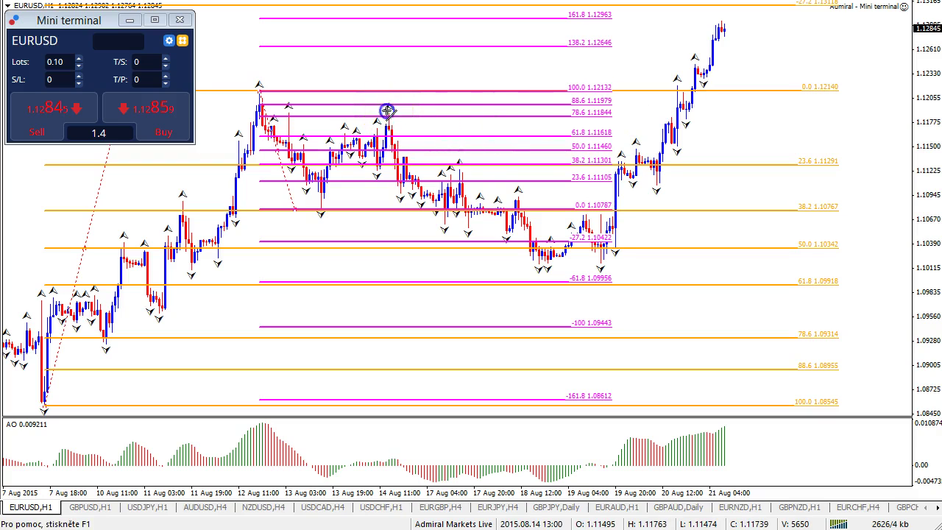
{"action": "left_click_drag", "start_coordinate": [386, 110], "coordinate": [601, 251]}
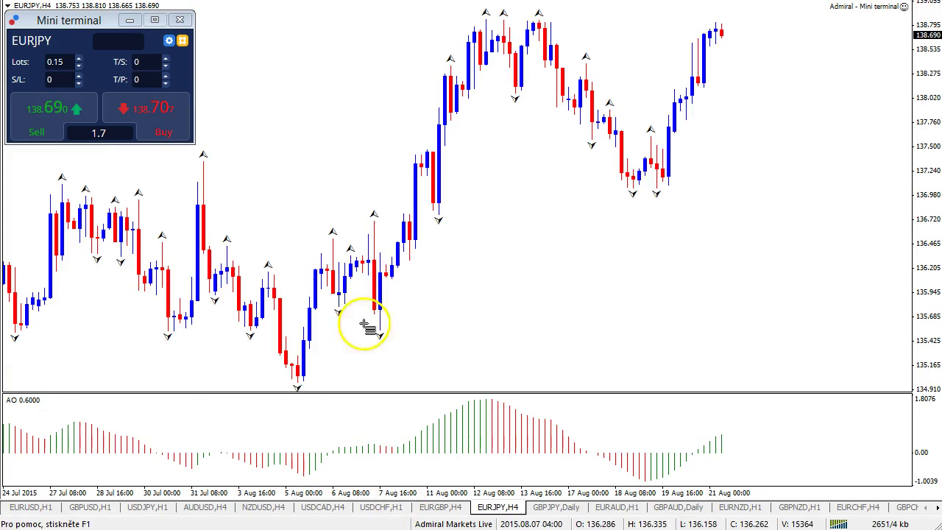
Draw a Fibonacci on EURJPY H4, anchoring its start on the 7 August low and its end at about 138.880.
{"action": "left_click_drag", "start_coordinate": [296, 383], "coordinate": [402, 17]}
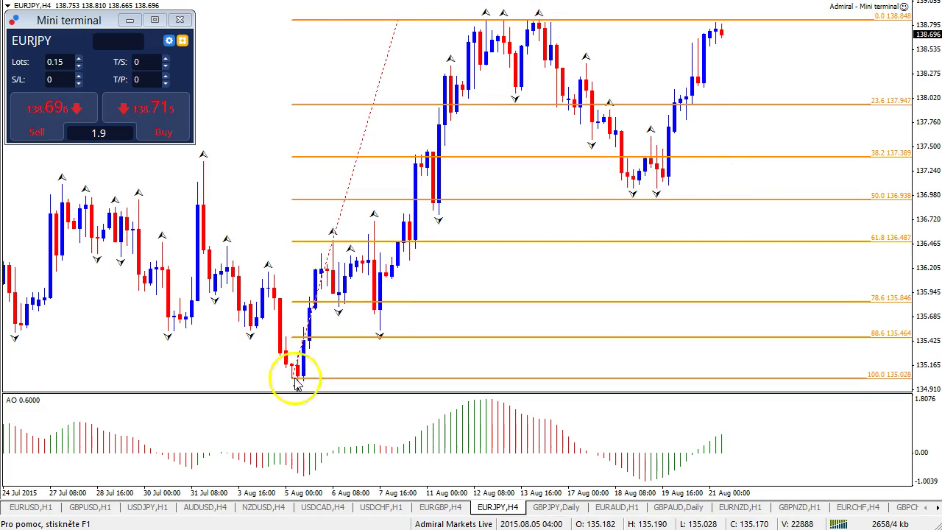
{"action": "left_click_drag", "start_coordinate": [294, 379], "coordinate": [381, 330]}
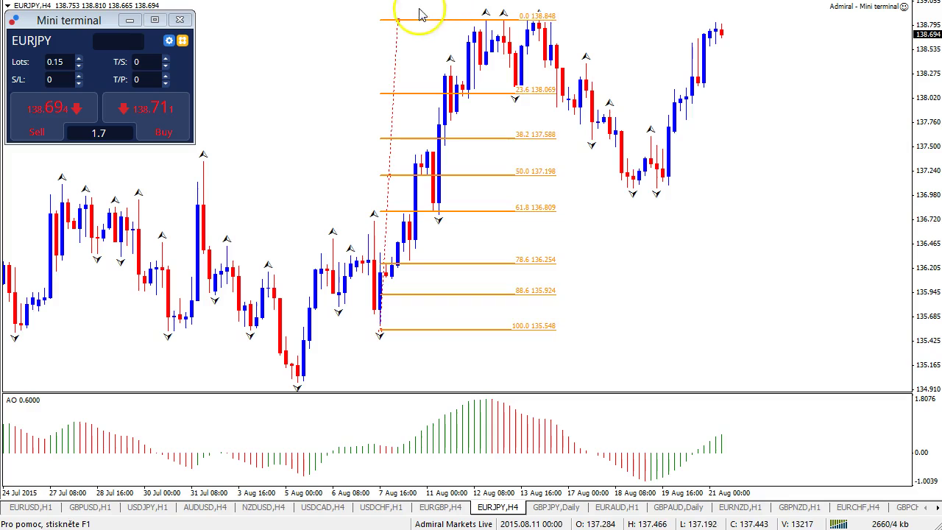
{"action": "left_click_drag", "start_coordinate": [398, 19], "coordinate": [429, 18]}
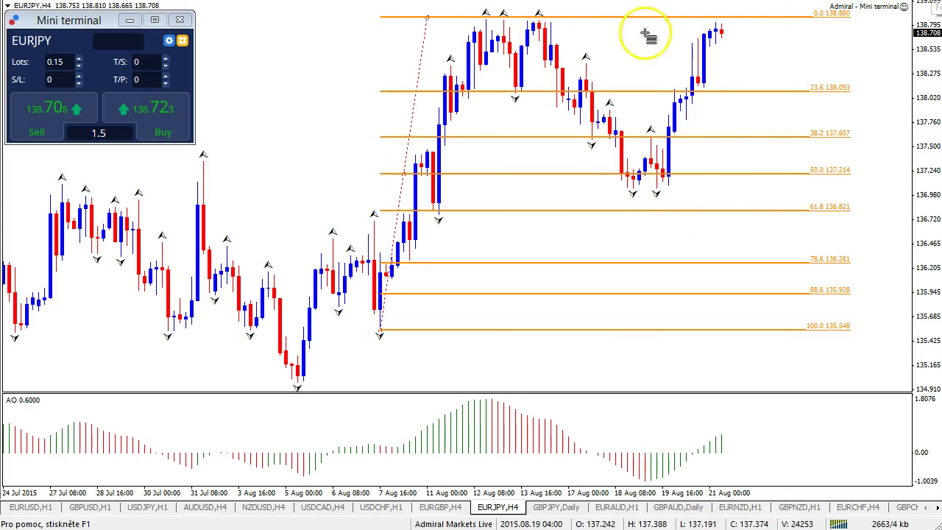
Draw a second Fibonacci on EURJPY H4 from the 14 August high down to about 137.579.
{"action": "left_click_drag", "start_coordinate": [541, 22], "coordinate": [567, 136]}
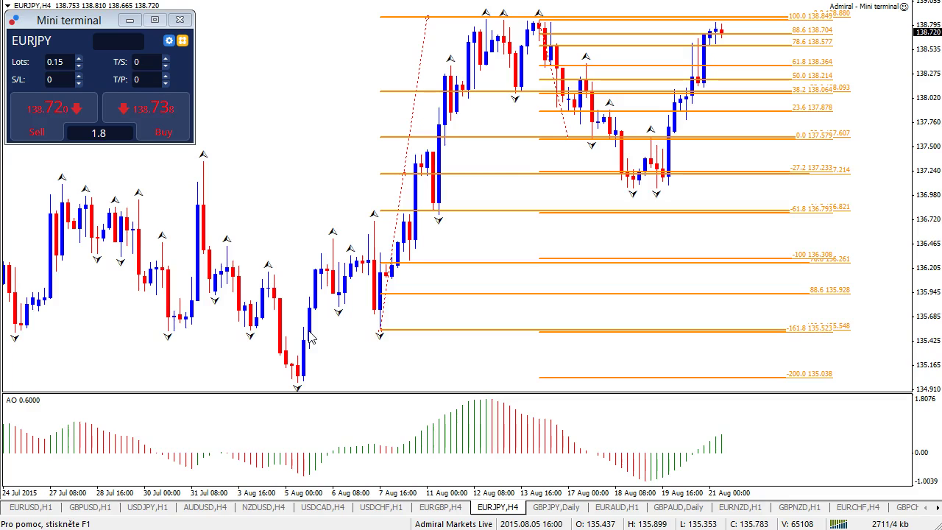
Switch to the Admiral Markets YouTube channel page and look over its recent videos.
{"action": "left_click", "coordinate": [101, 427]}
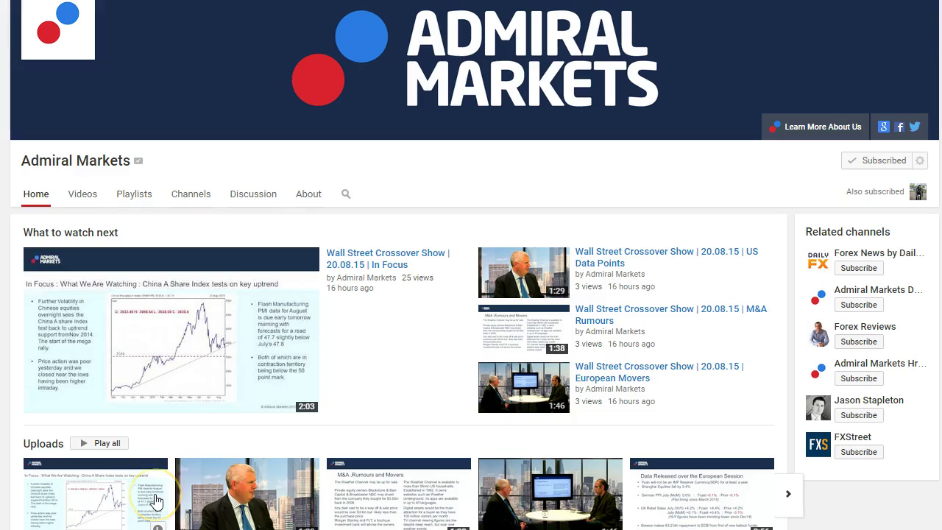
{"action": "left_click", "coordinate": [490, 333]}
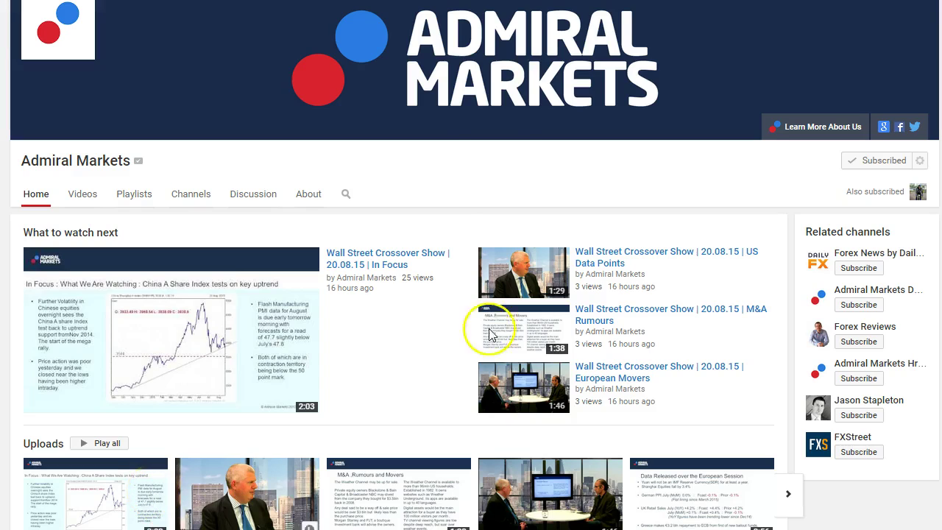